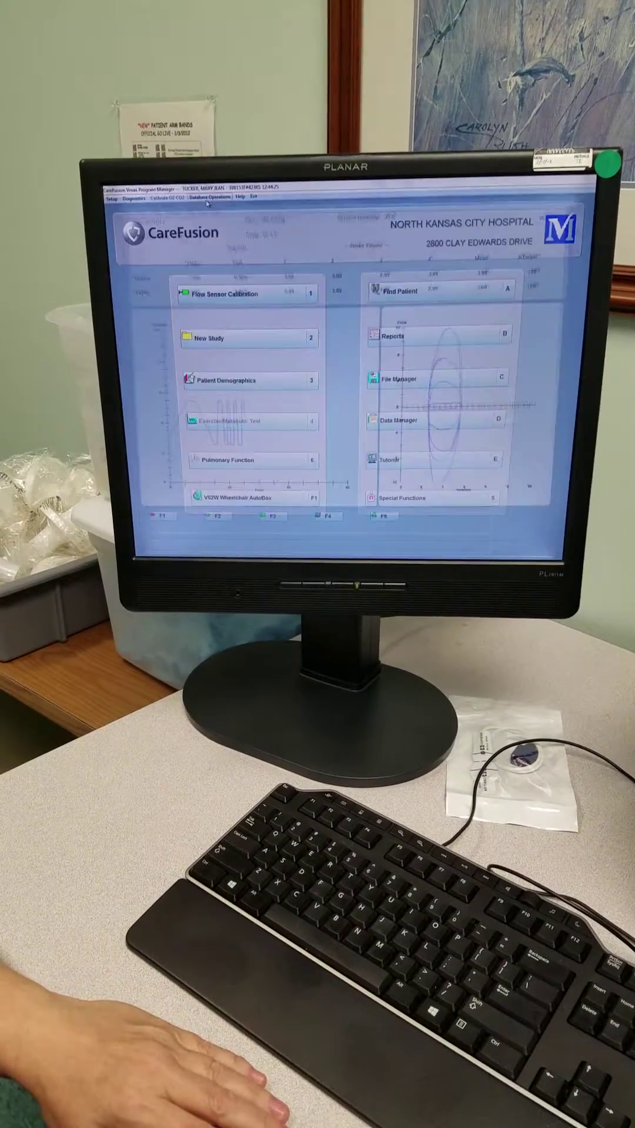
Step: Start the Lung Volumes test and run an oxygen flush of the N2 analyzer
key("5")
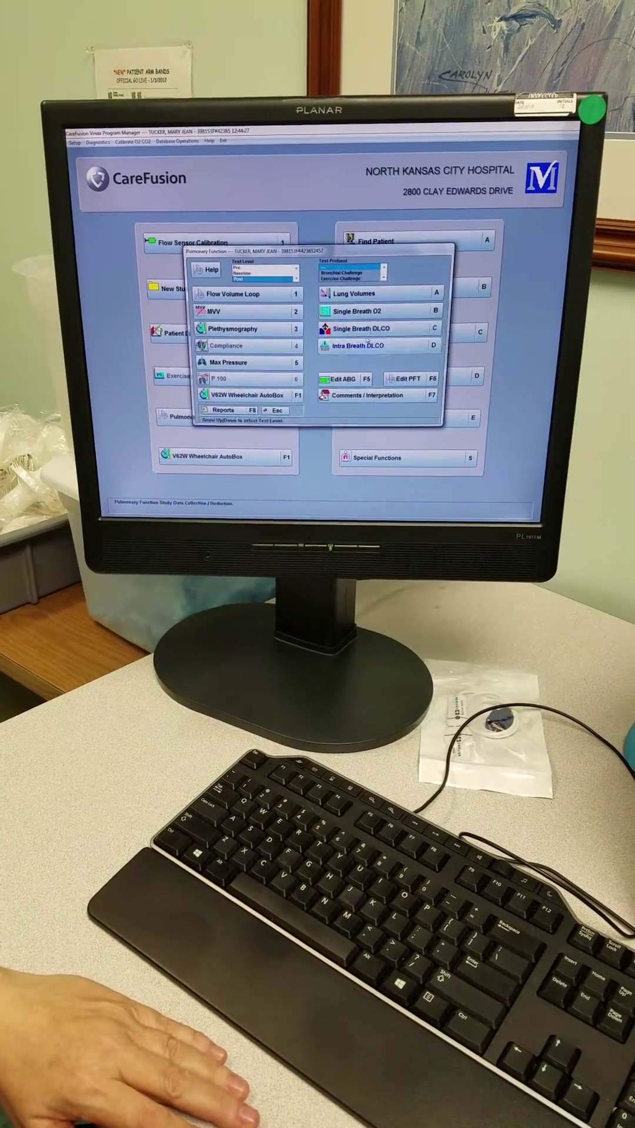
key("a")
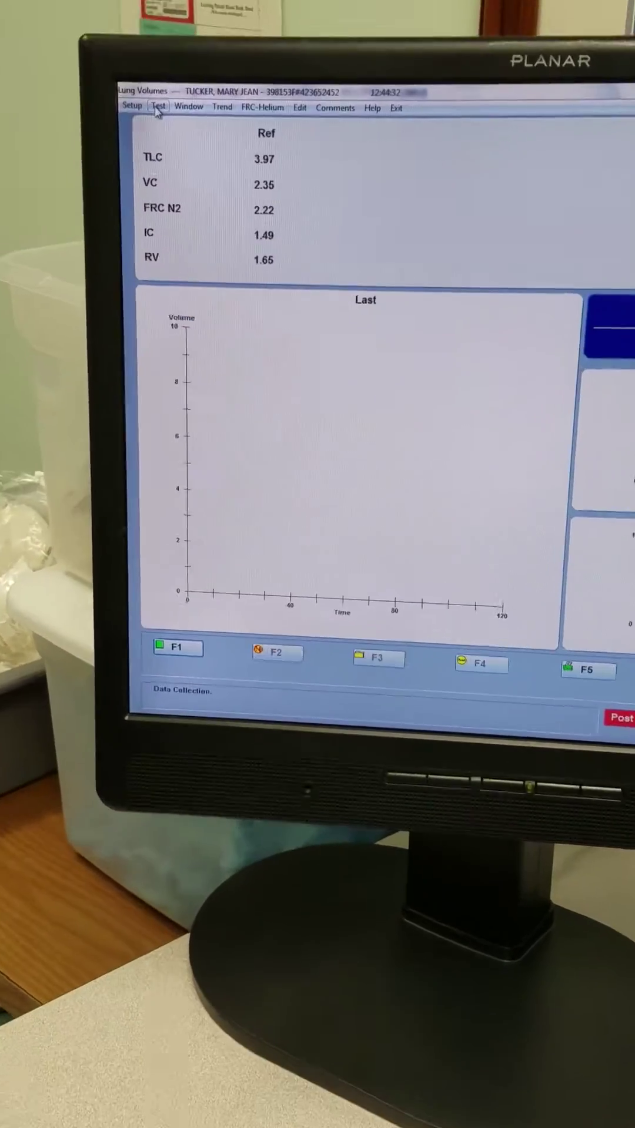
left_click(158, 108)
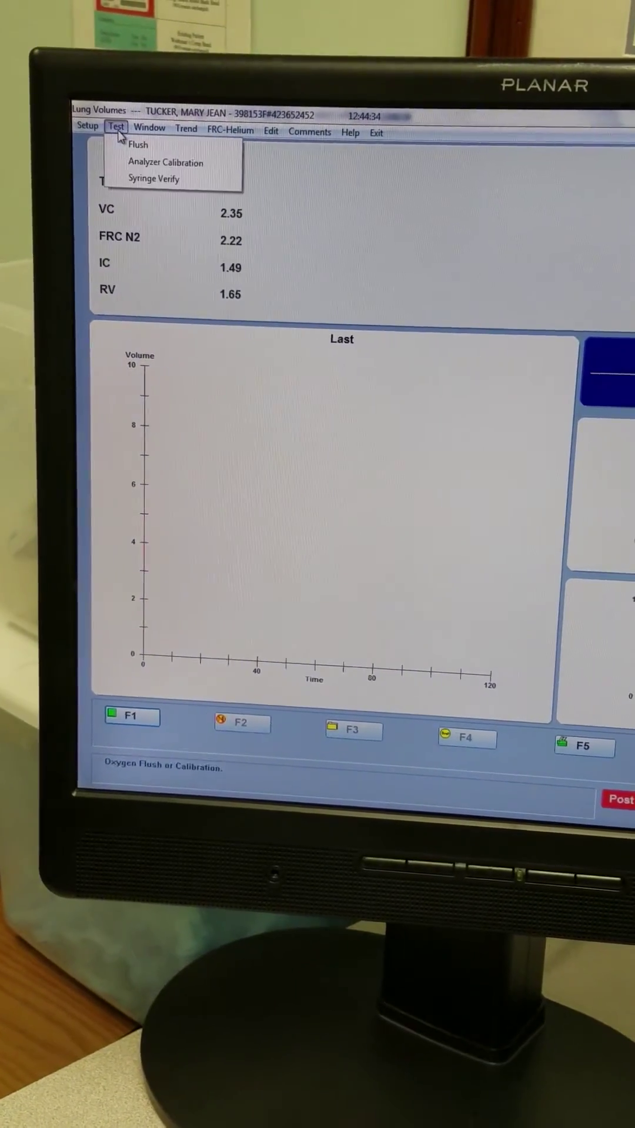
left_click(136, 172)
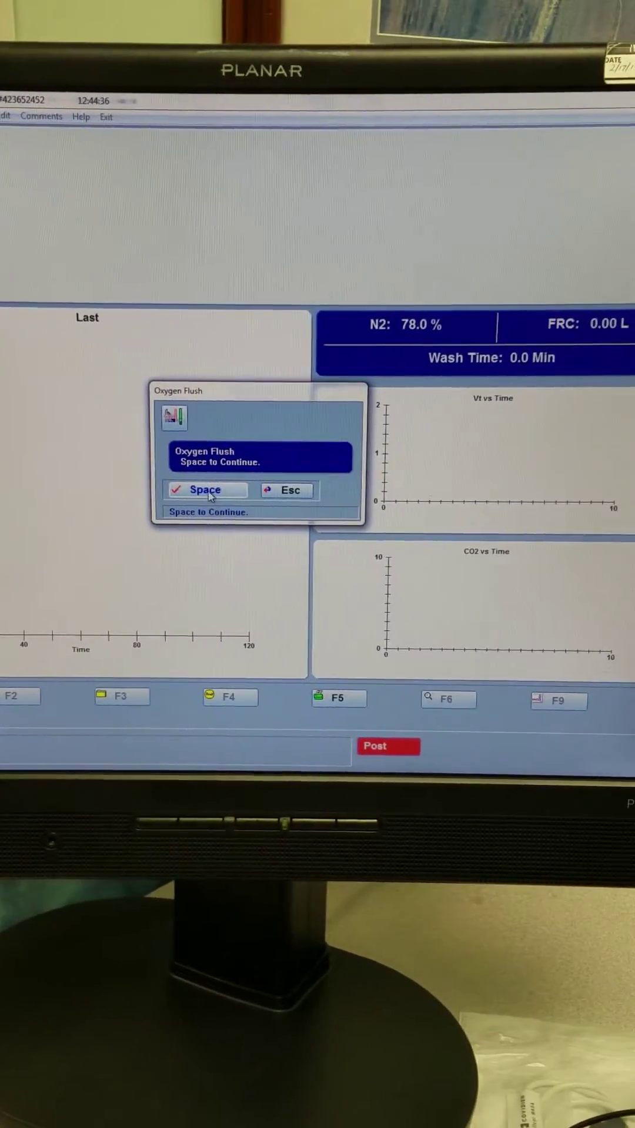
left_click(210, 490)
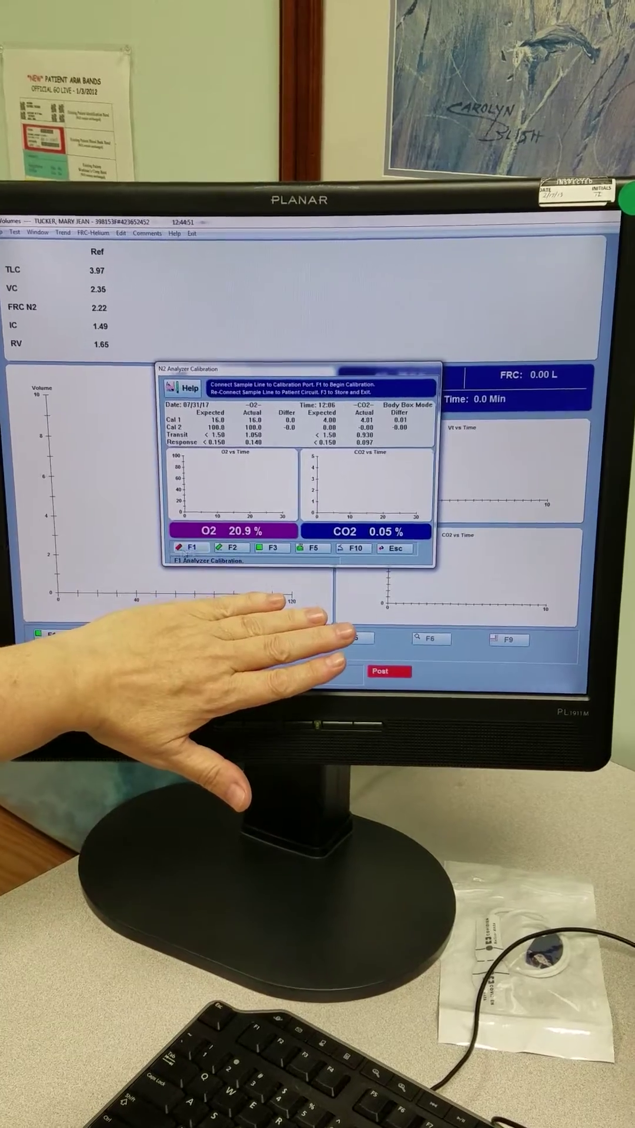
Step: Initialize the N2 analyzer with F1 and run the first gas calibration
left_click(195, 544)
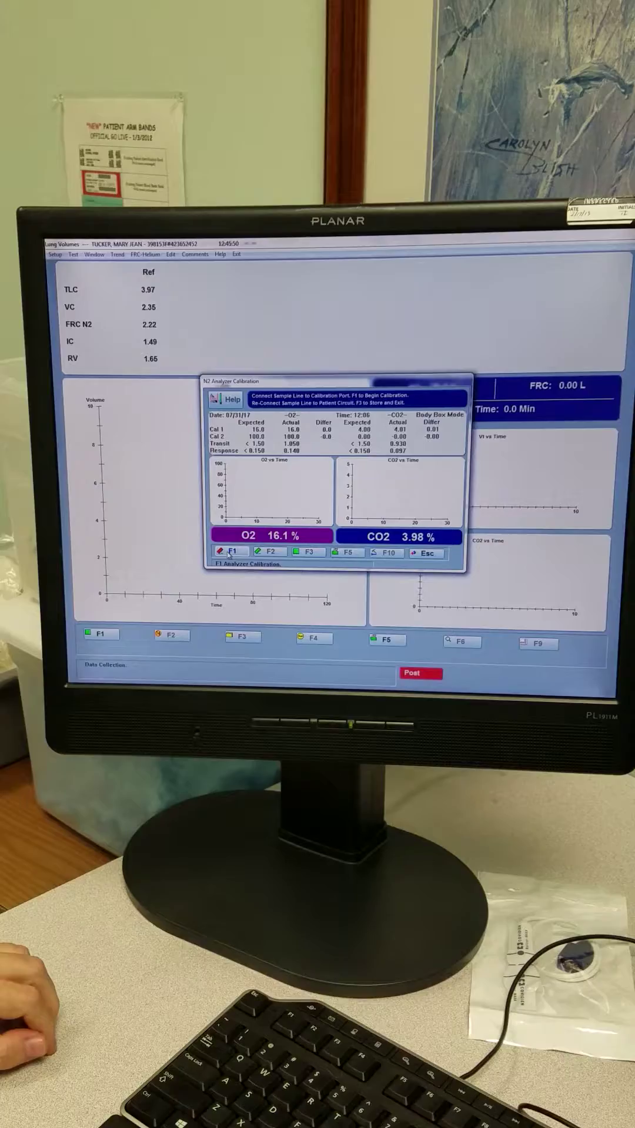
left_click(228, 555)
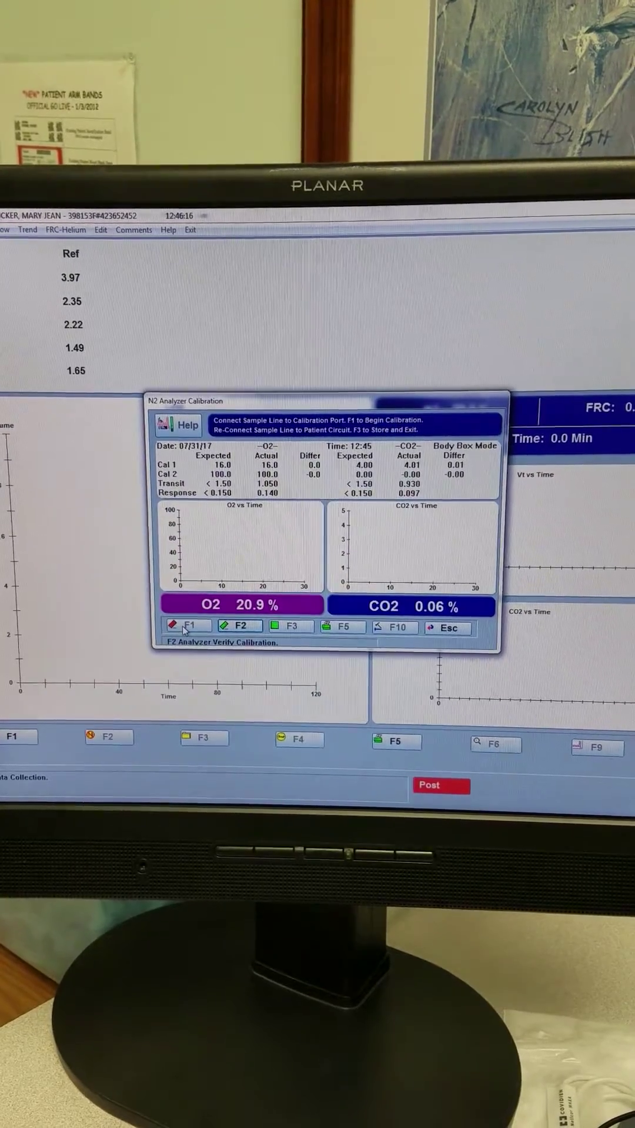
Step: Run the F2 analyzer verification until Calibration Complete shows green
left_click(195, 623)
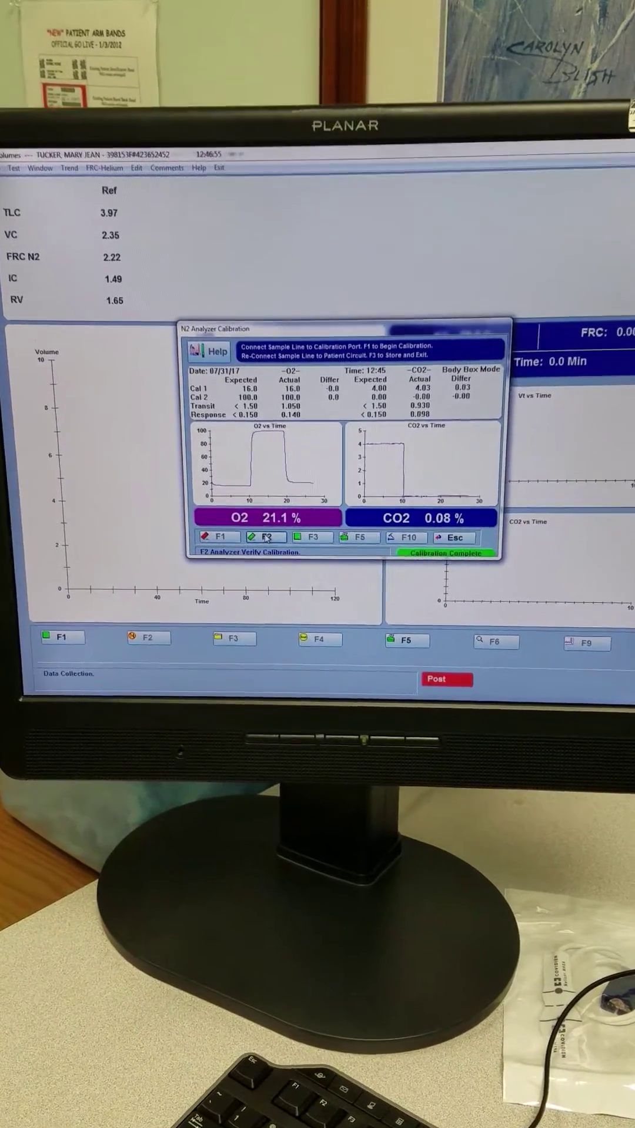
Step: Repeat the verification run, reaching Cal 1 15.9, Cal 2 100.1 and Calibration Complete
left_click(265, 539)
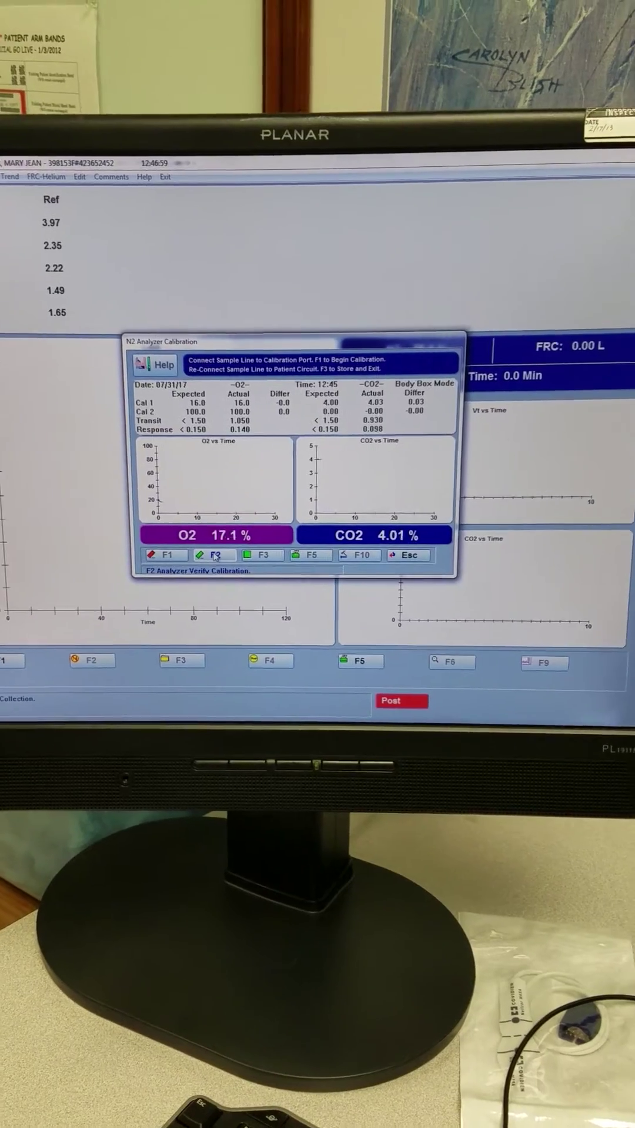